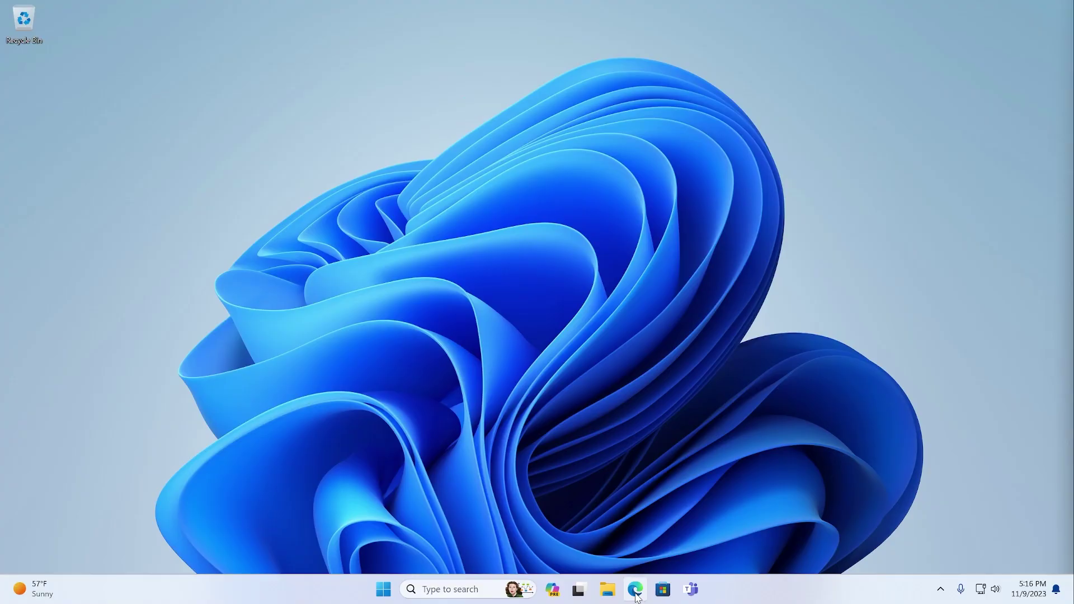
# Open the Download Windows 11 page in Microsoft Edge and review its installation and media options.
pyautogui.click(635, 589)
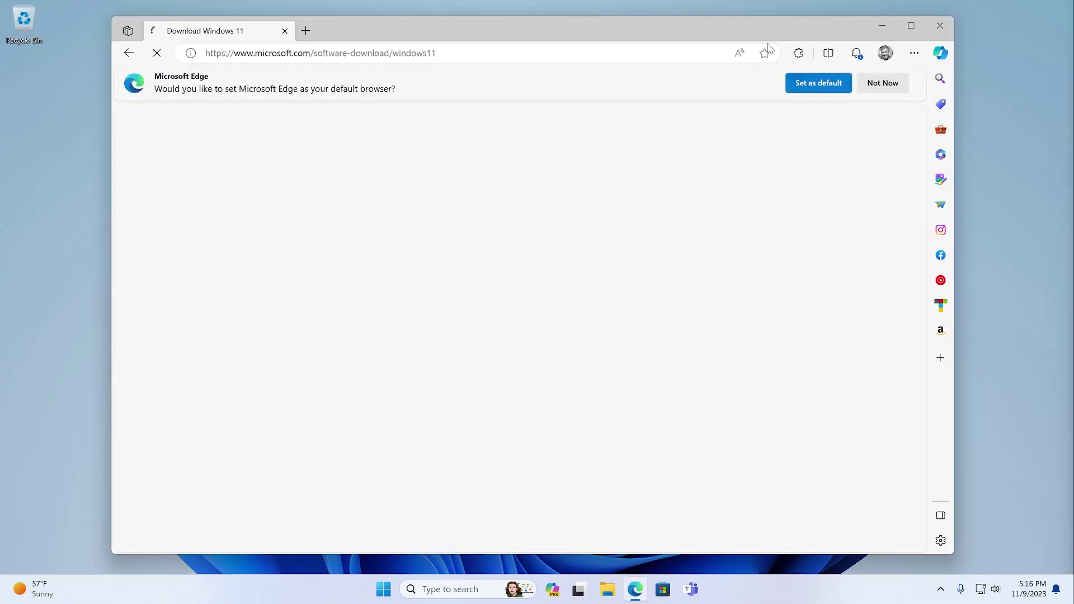
pyautogui.moveTo(818, 37); pyautogui.dragTo(782, 40)
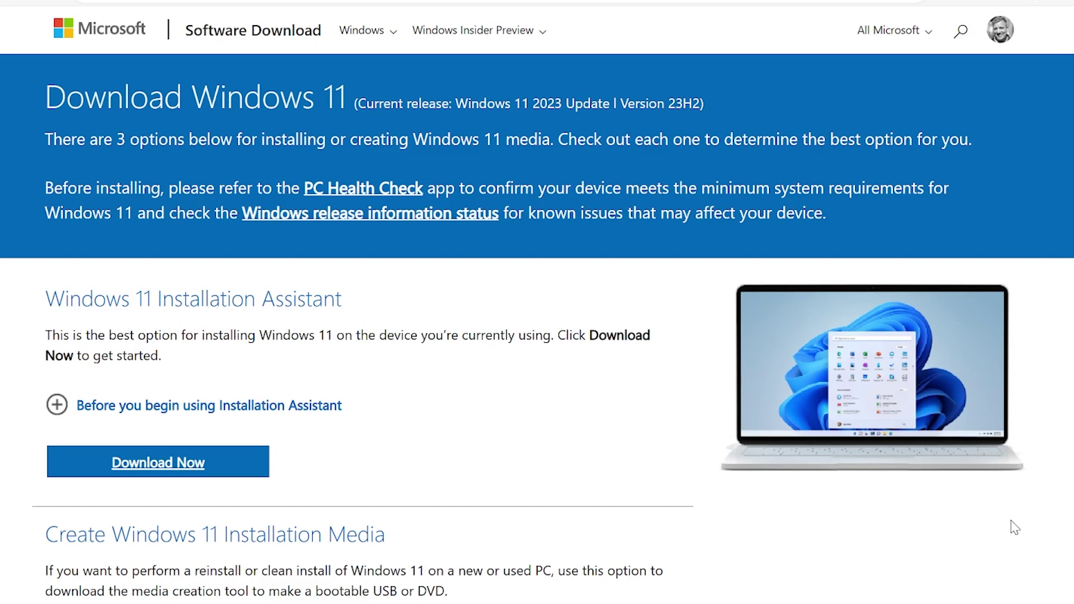
pyautogui.scroll(-3, 1015, 527)
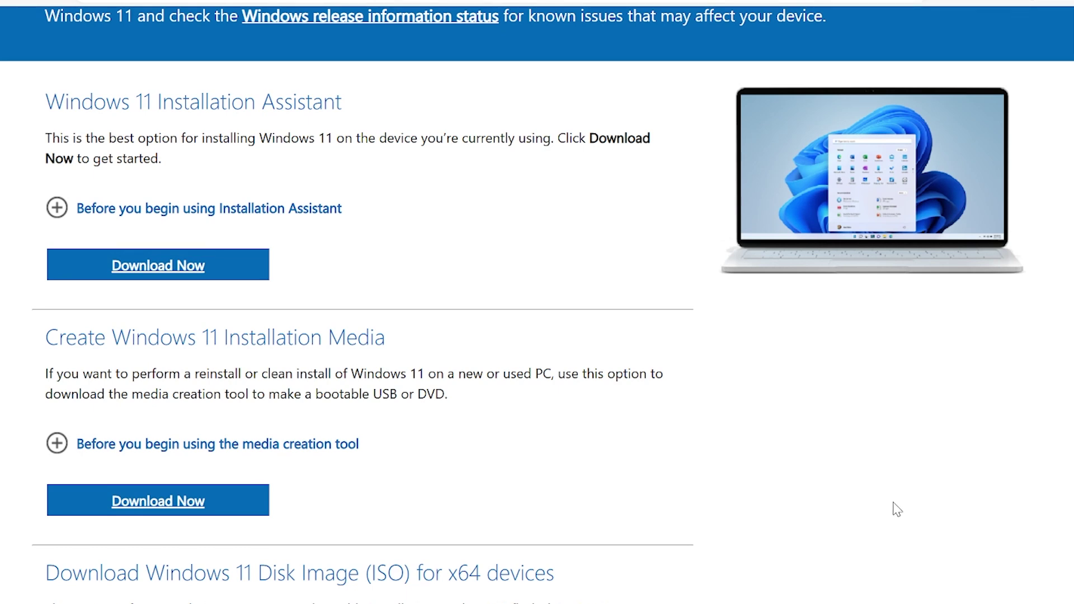
pyautogui.scroll(-3, 892, 508)
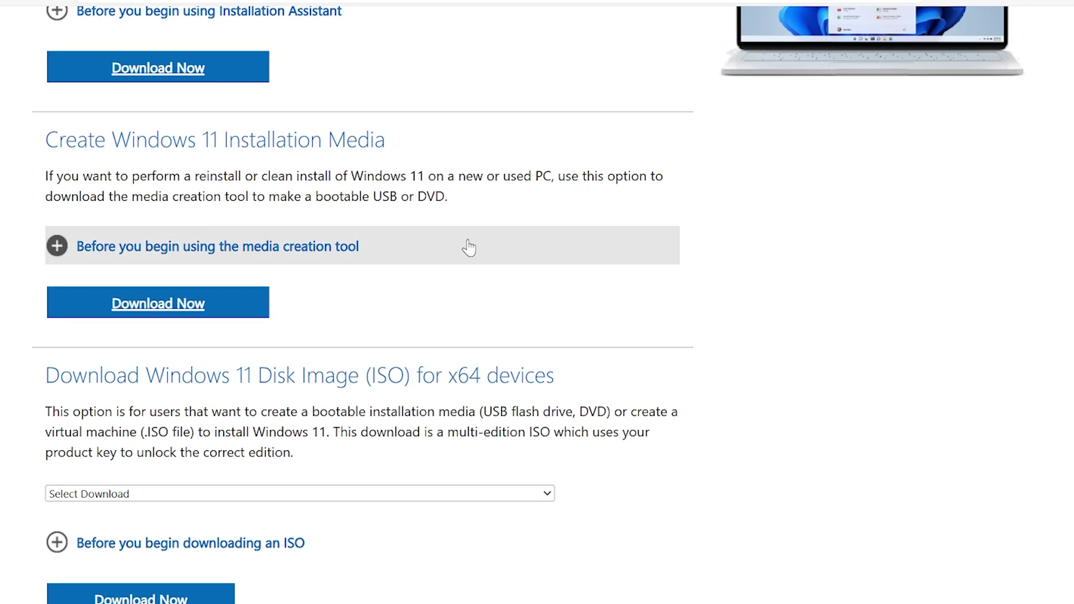
# Launch mediacreationtool from the Downloads folder in File Explorer and accept the license terms.
pyautogui.press('super+e')
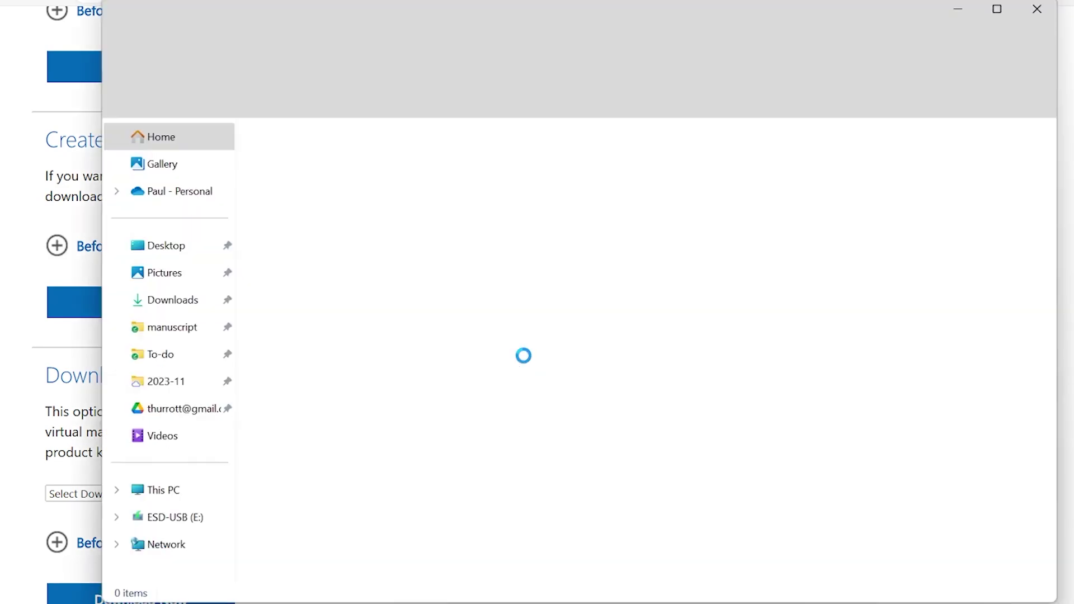
pyautogui.click(82, 266)
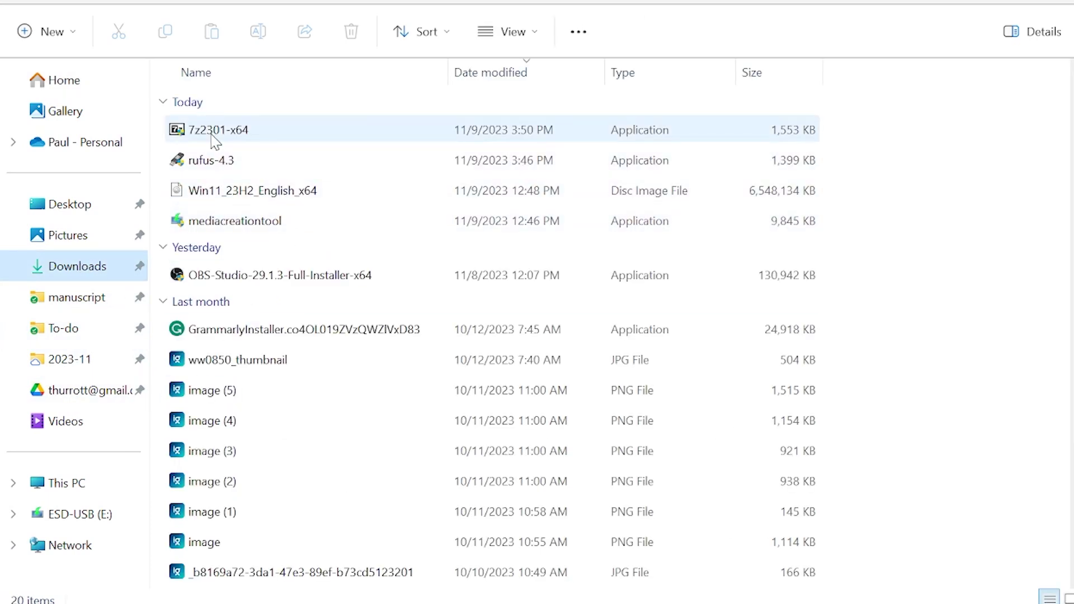
pyautogui.click(400, 232)
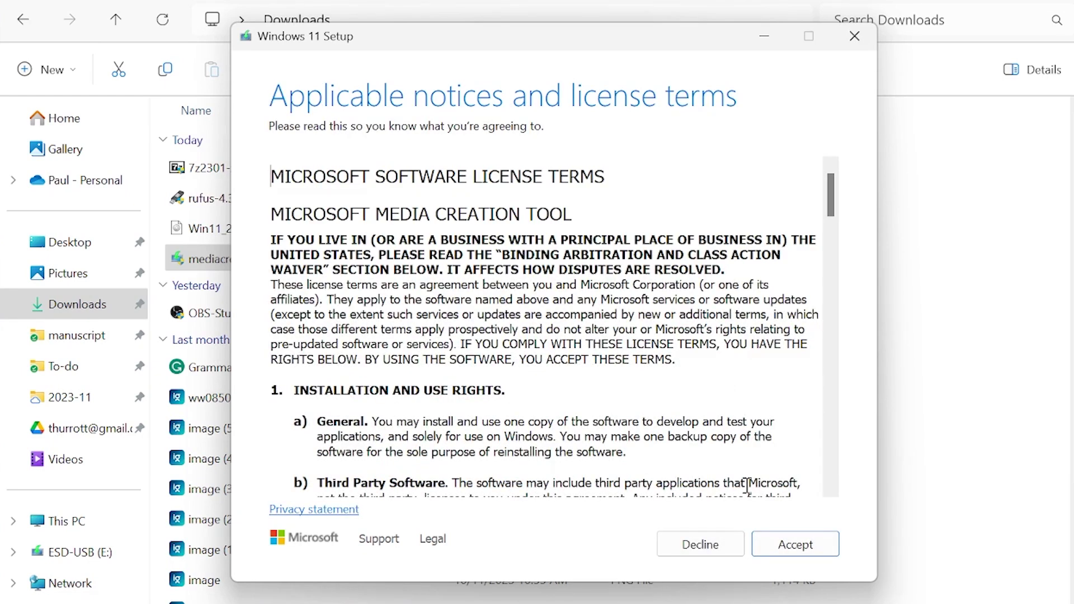
pyautogui.click(795, 545)
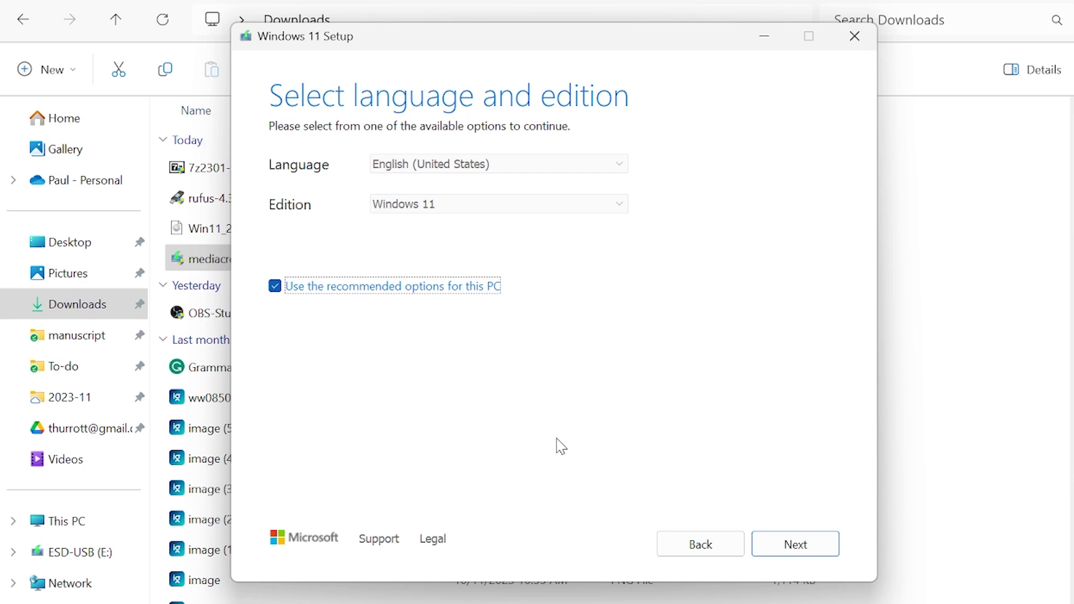
# Turn off the recommended options, choose English (United States) and Windows 11, then close the setup tool and the Downloads window.
pyautogui.click(275, 286)
pyautogui.click(506, 167)
pyautogui.click(506, 181)
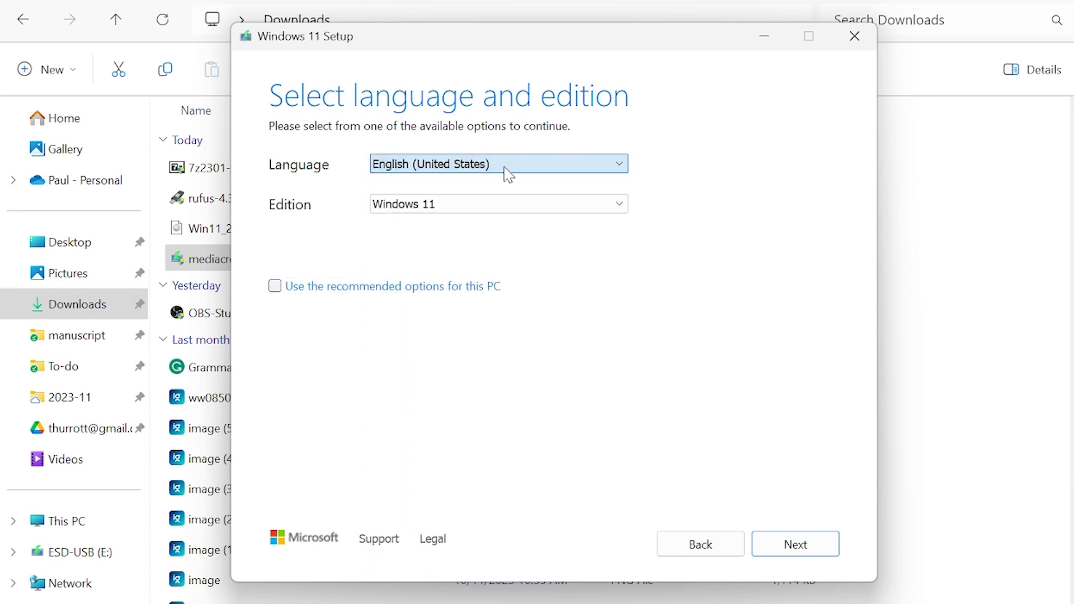
pyautogui.click(531, 204)
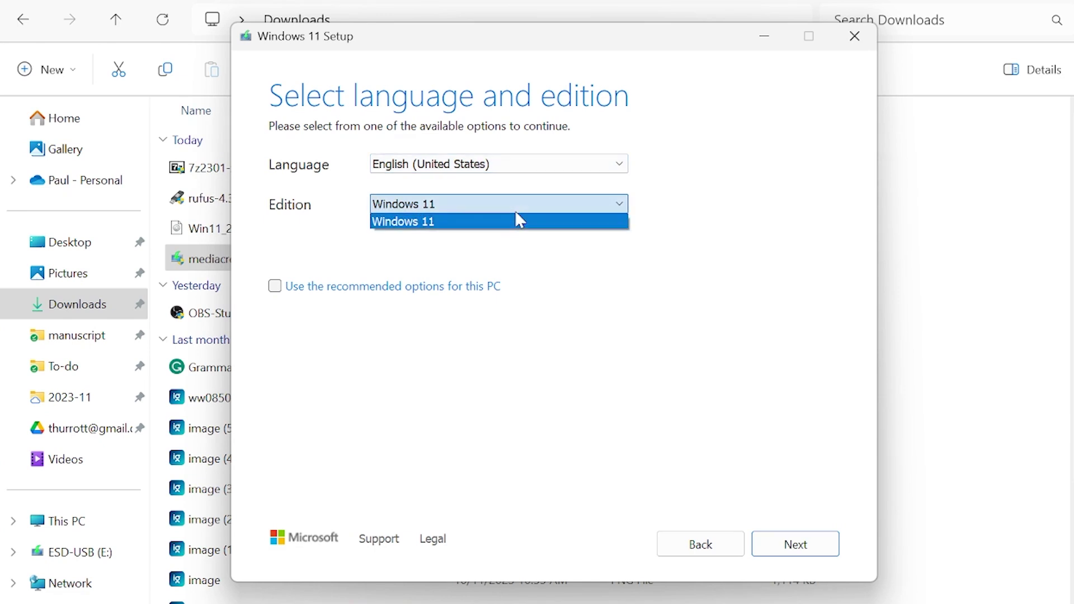
pyautogui.click(448, 223)
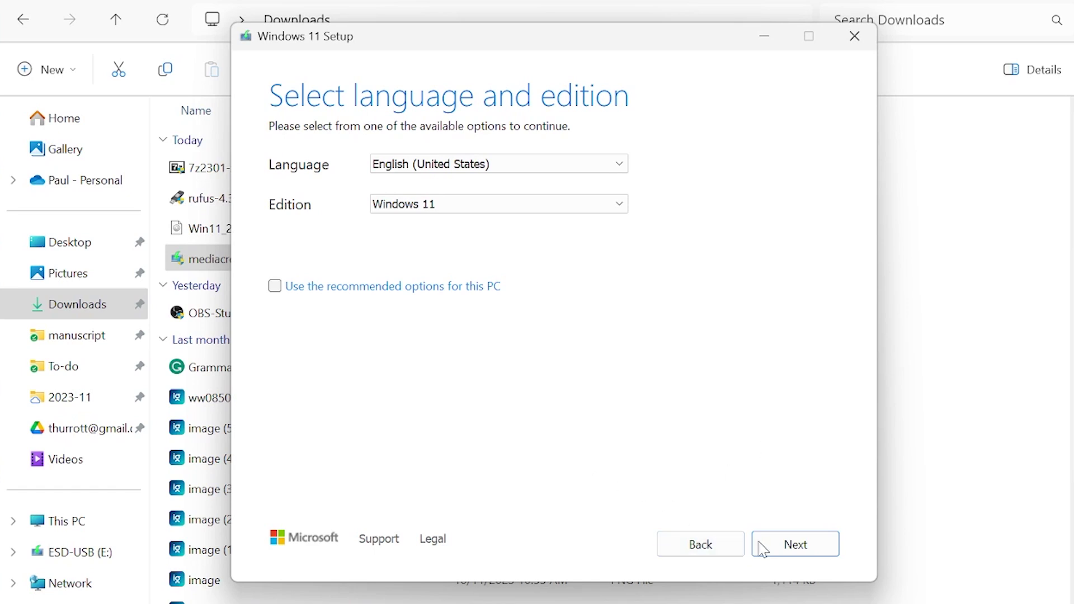
pyautogui.click(859, 42)
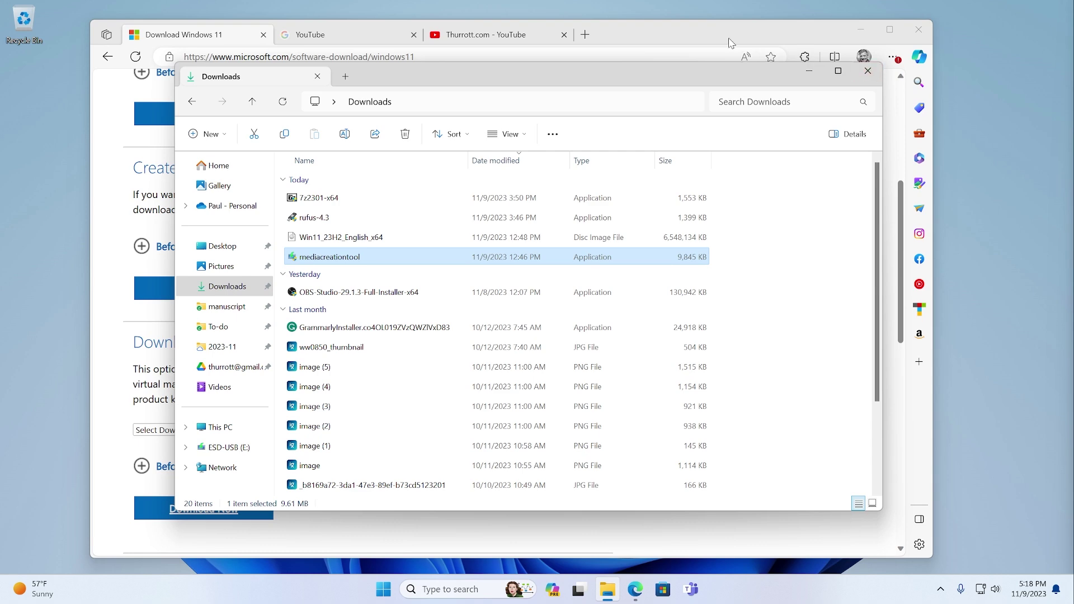
pyautogui.click(867, 71)
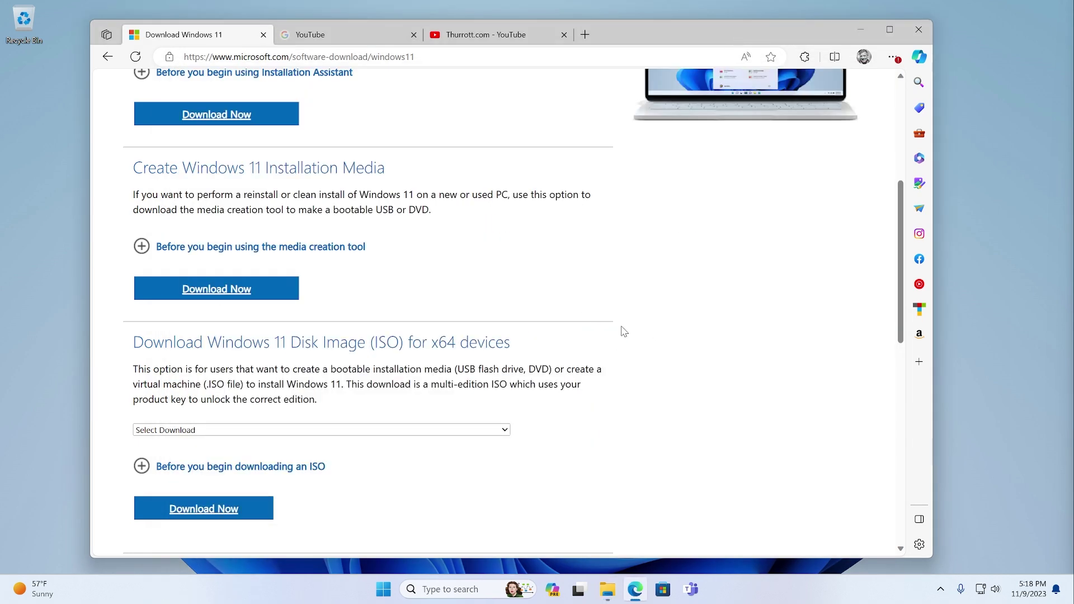
# Choose Windows 11 (multi-edition ISO for x64 devices) as the disk image download and submit it.
pyautogui.scroll(-4, 622, 331)
pyautogui.scroll(1, 621, 330)
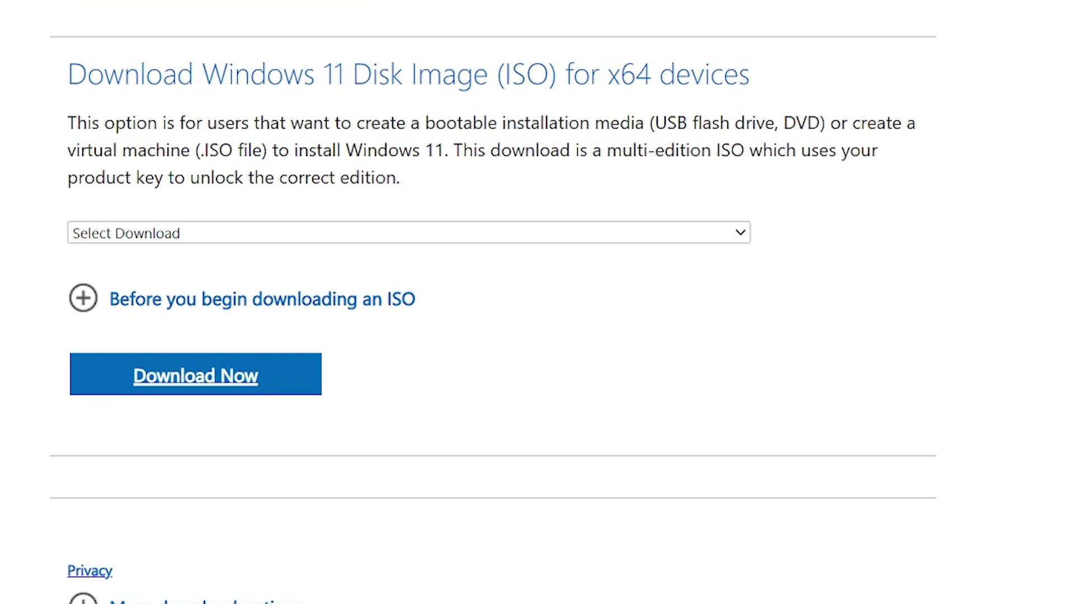
pyautogui.click(302, 241)
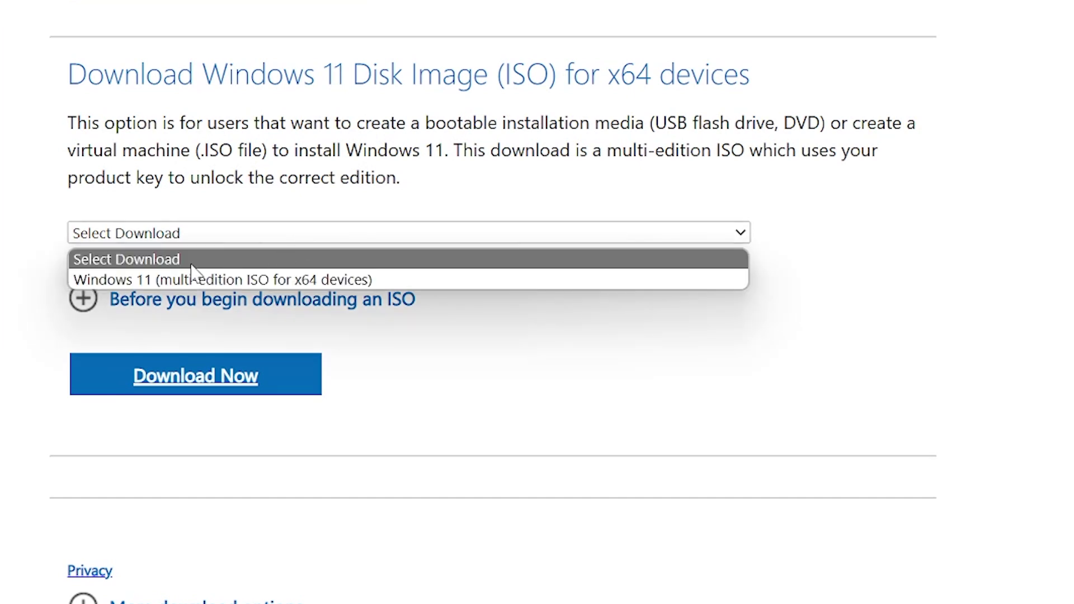
pyautogui.click(192, 278)
pyautogui.click(297, 379)
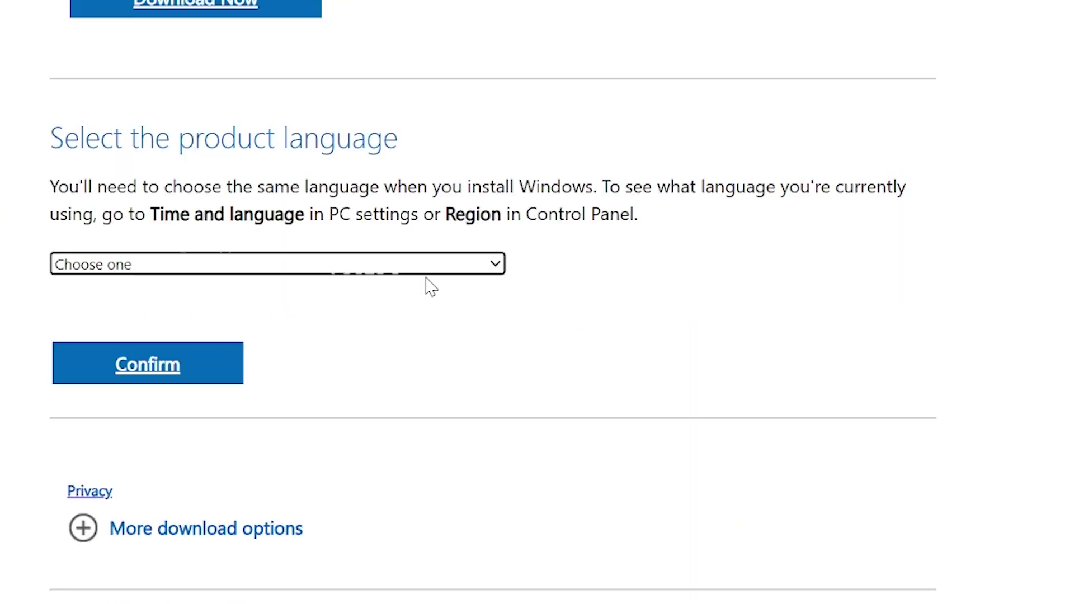
# Confirm English (United States) as the ISO's product language, then close the browser.
pyautogui.click(151, 264)
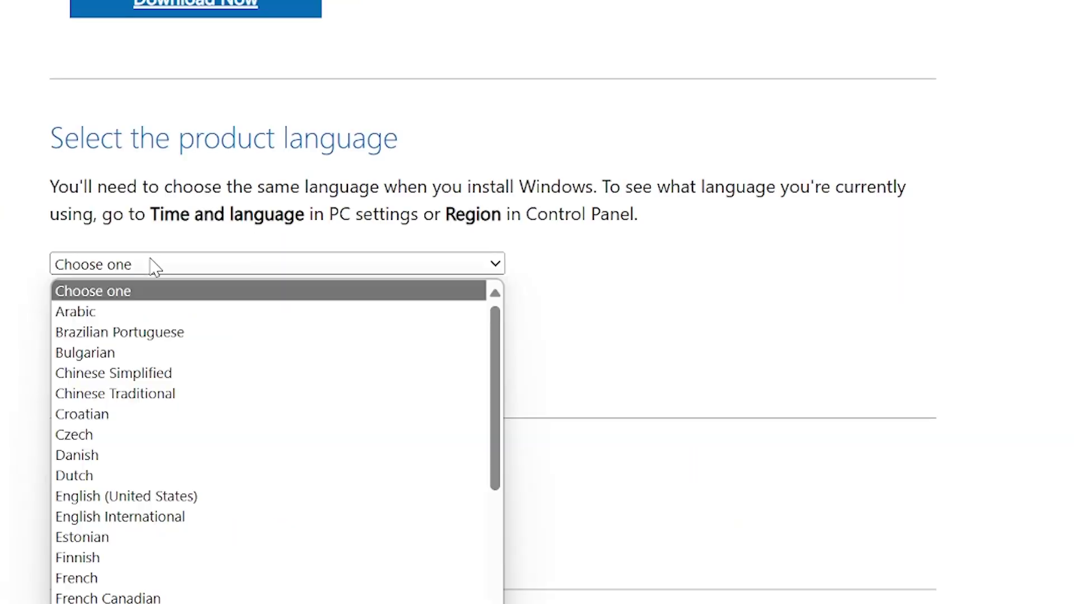
pyautogui.click(196, 498)
pyautogui.click(204, 351)
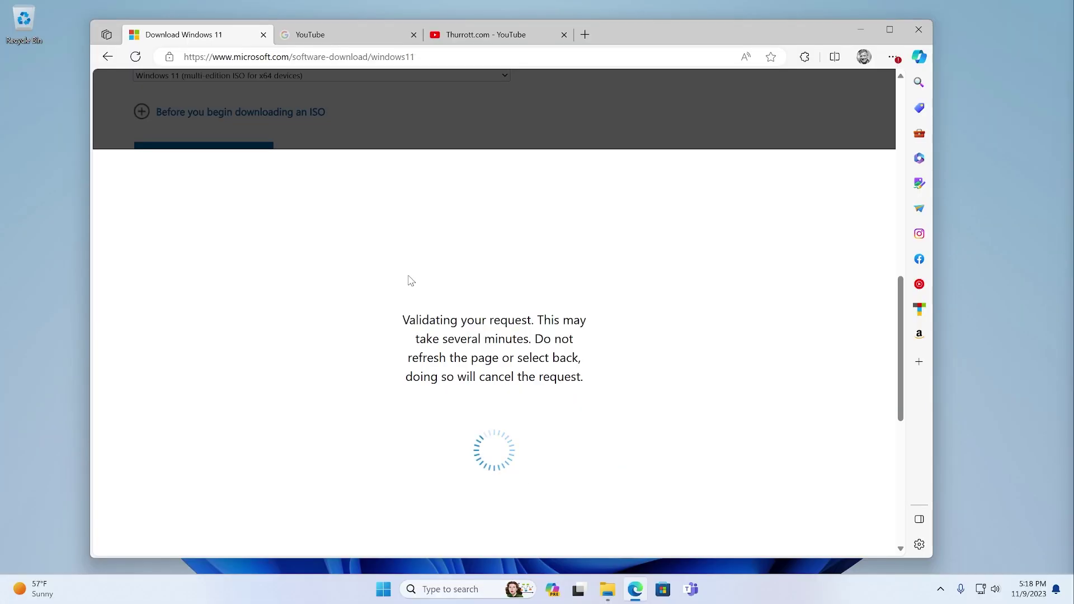
pyautogui.click(919, 29)
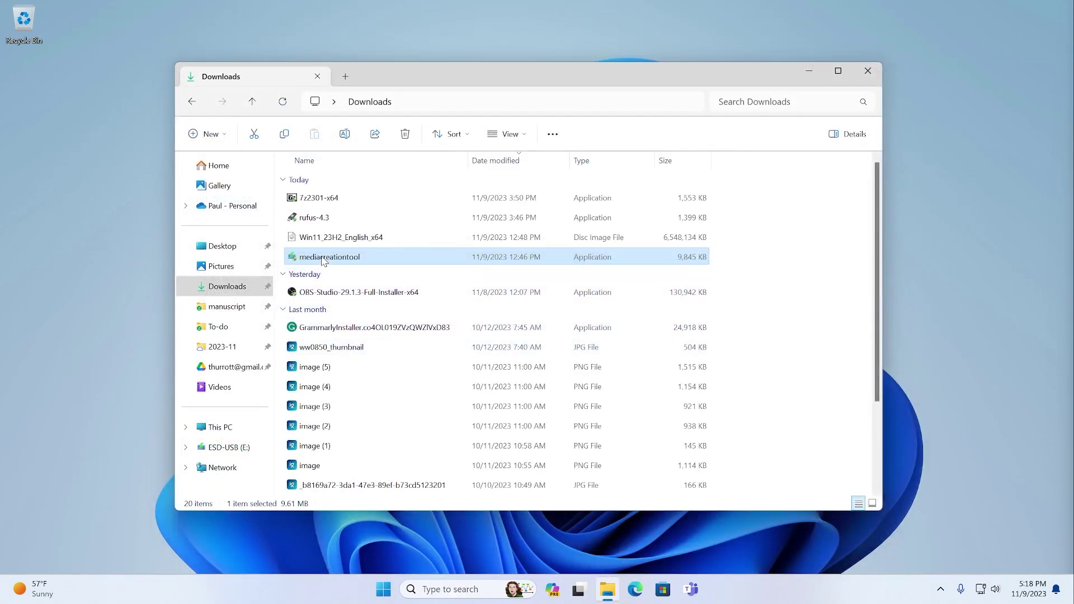
# Mount the Win11_23H2_English_x64 disc image, allowing the file to open, and select its setup application.
pyautogui.click(371, 239)
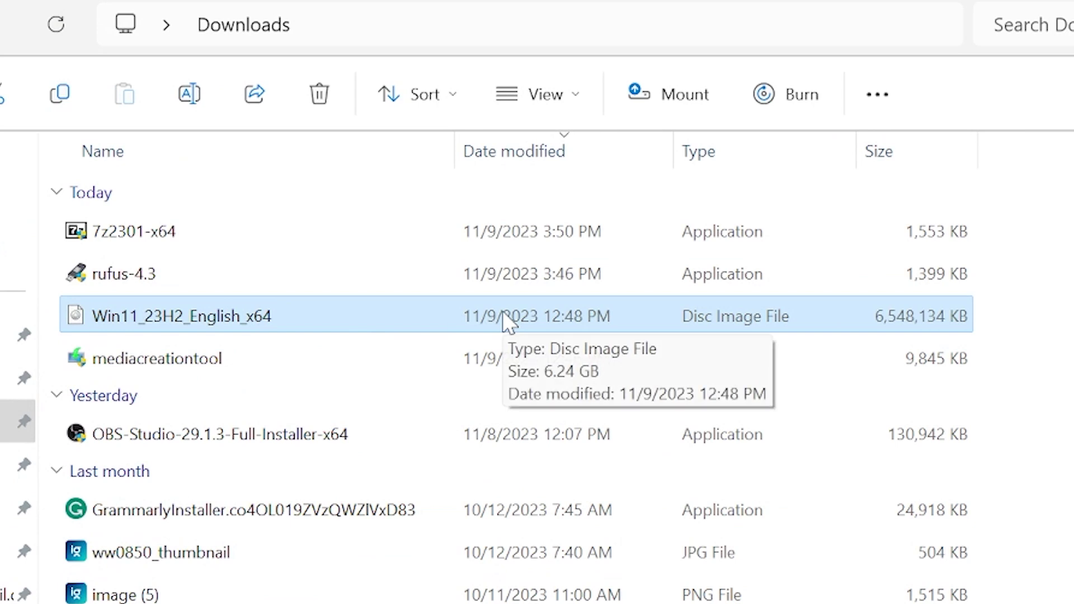
pyautogui.doubleClick(304, 326)
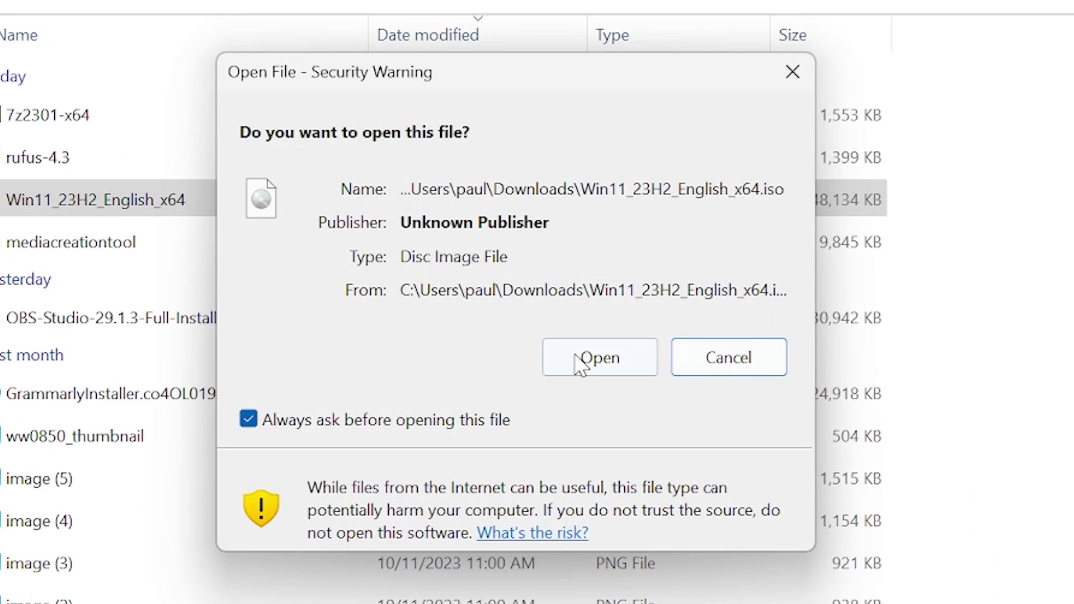
pyautogui.click(672, 475)
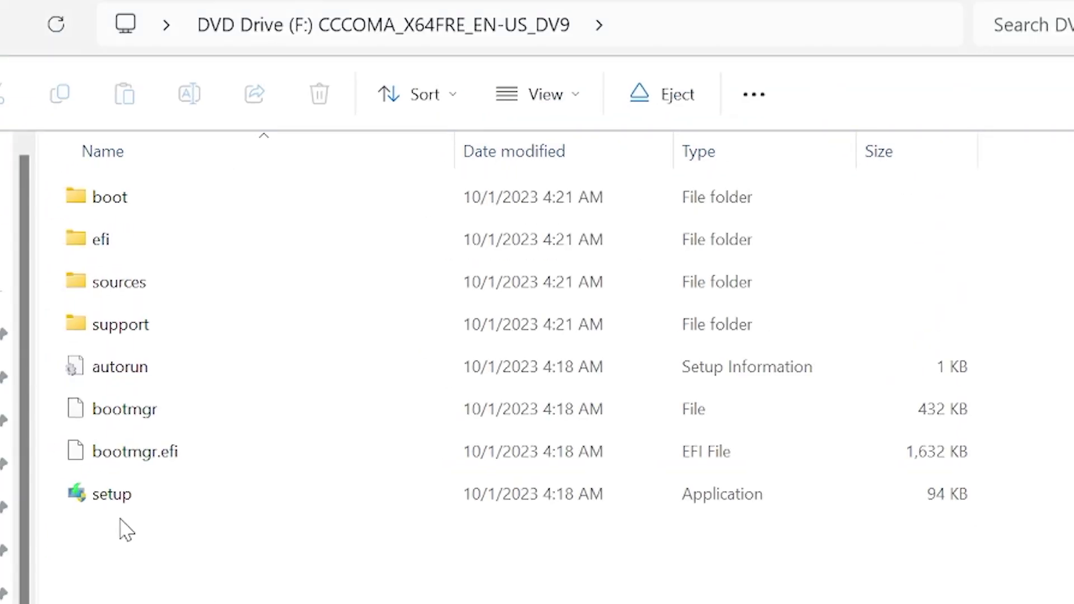
pyautogui.click(179, 501)
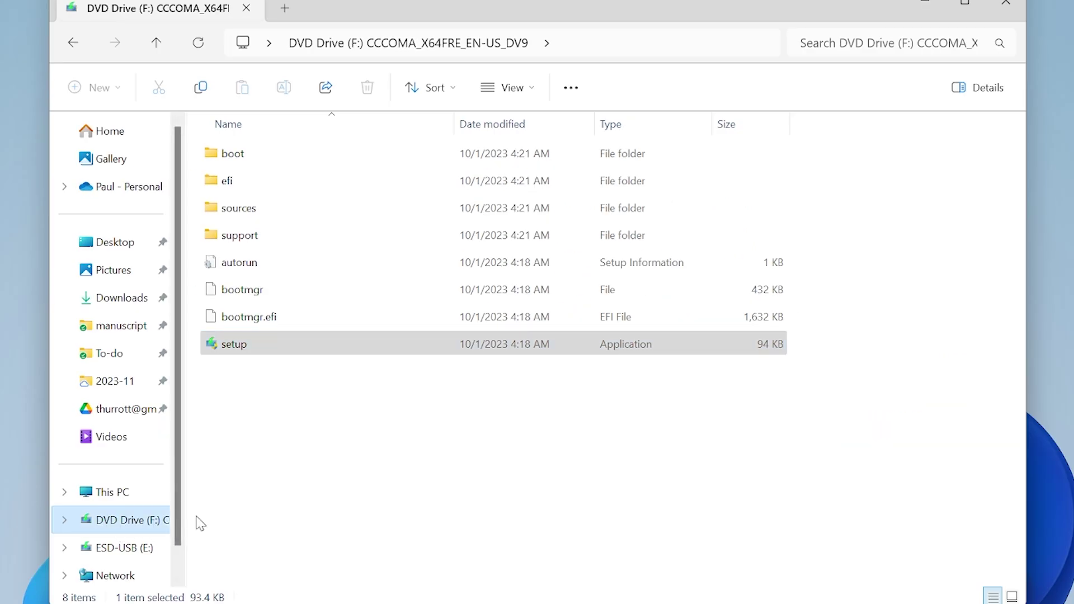
# Eject the mounted DVD Drive (F:) and return to the Downloads folder.
pyautogui.rightClick(200, 523)
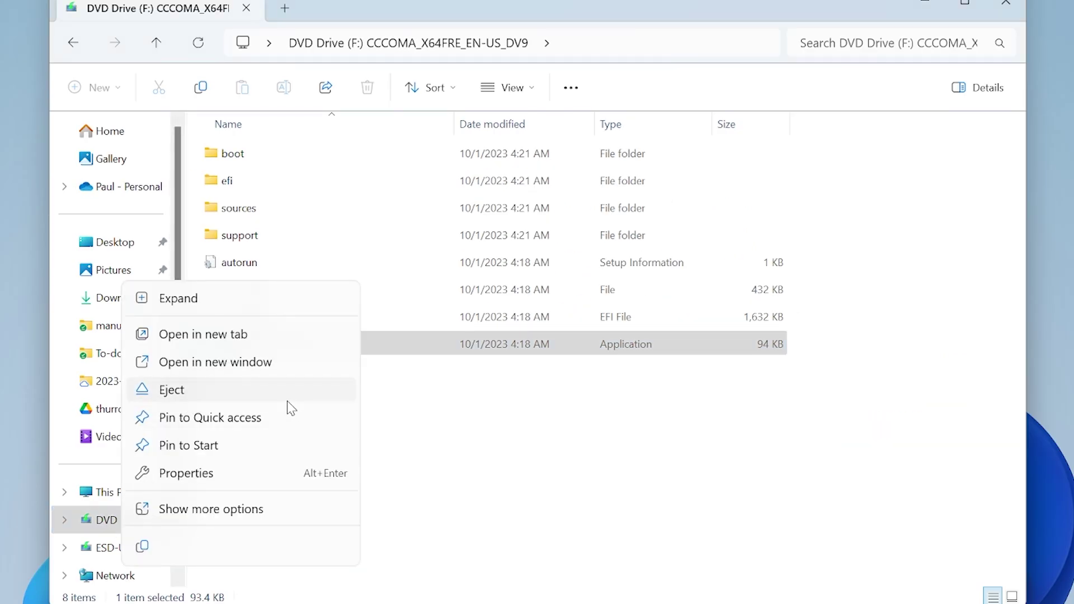
pyautogui.click(197, 389)
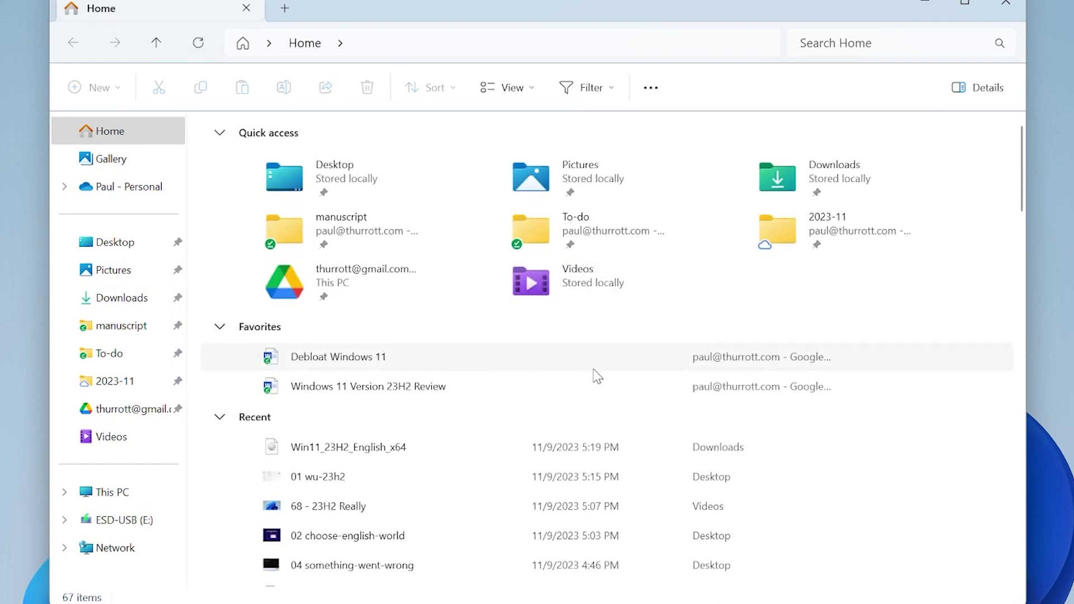
pyautogui.click(119, 305)
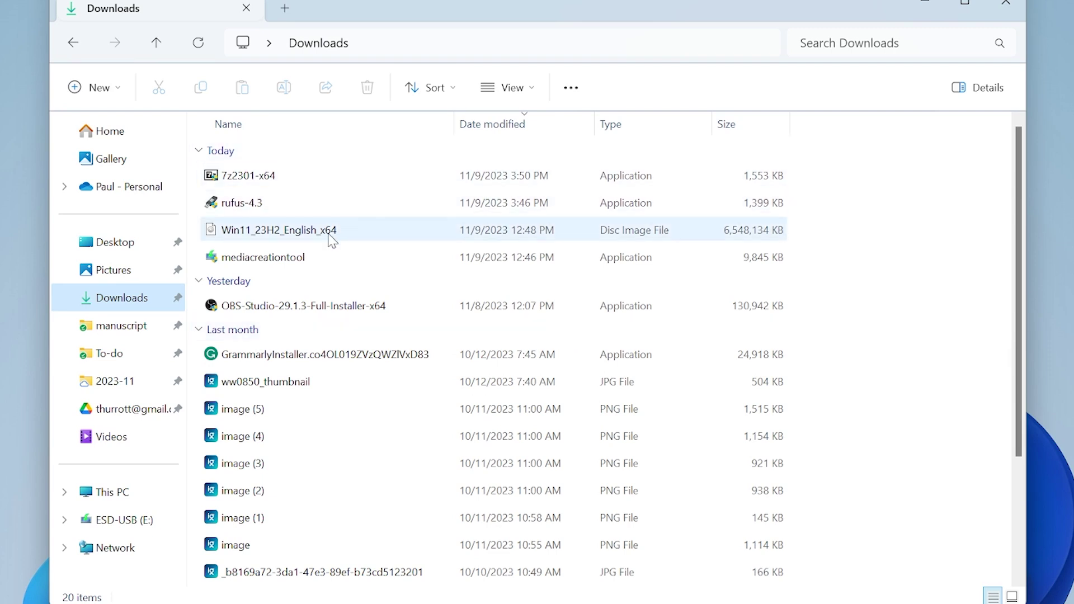
# Launch rufus-4.3, load Win11_23H2_English_x64.iso as the boot image, and choose ESD-USB (E:) [16 GB] as the device.
pyautogui.click(270, 203)
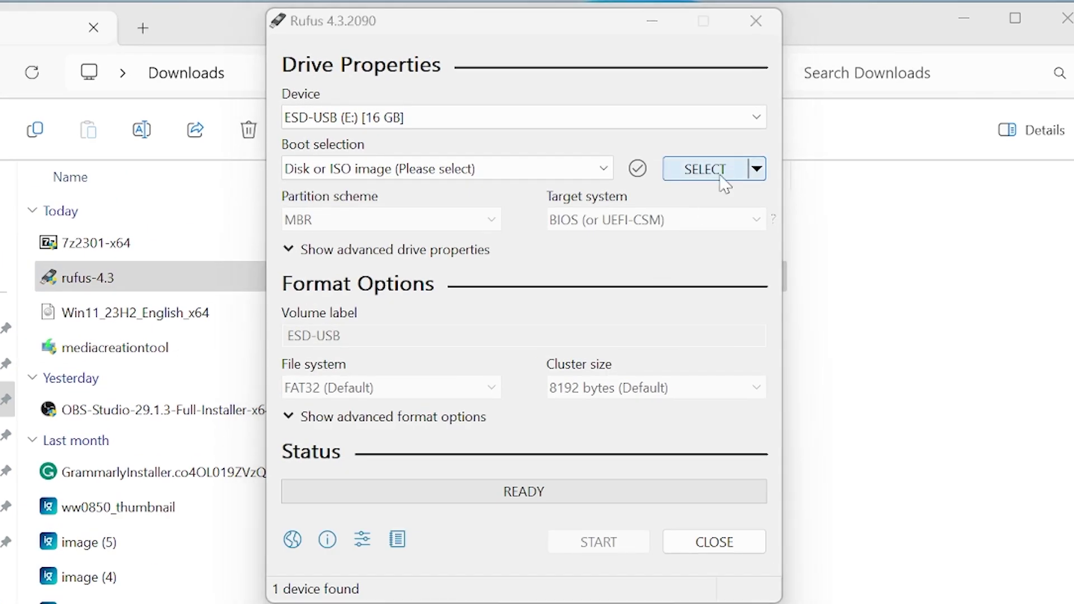
pyautogui.click(715, 116)
pyautogui.click(460, 252)
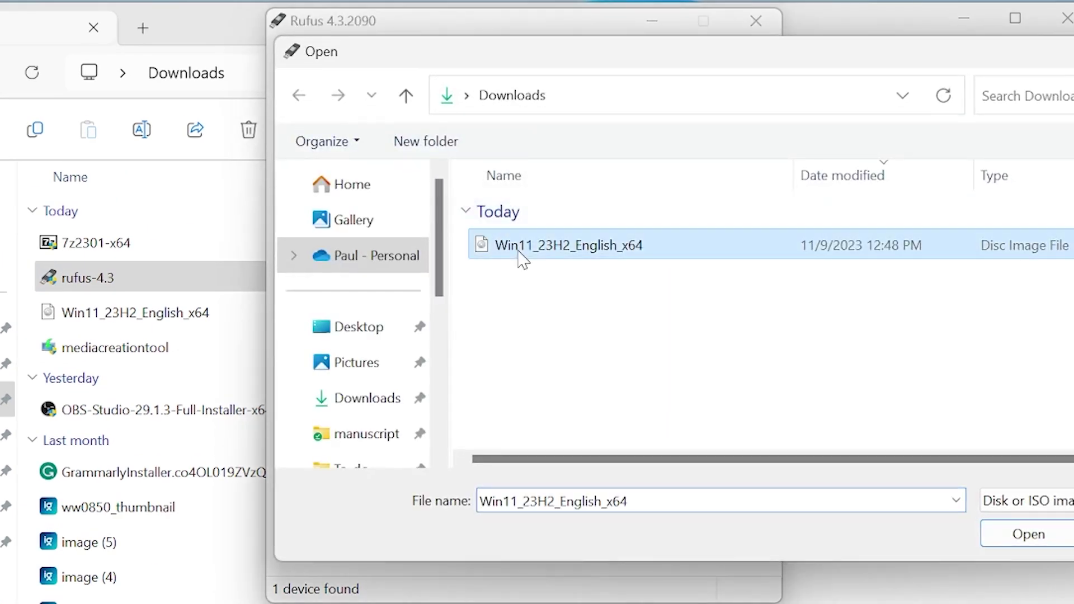
pyautogui.click(1032, 538)
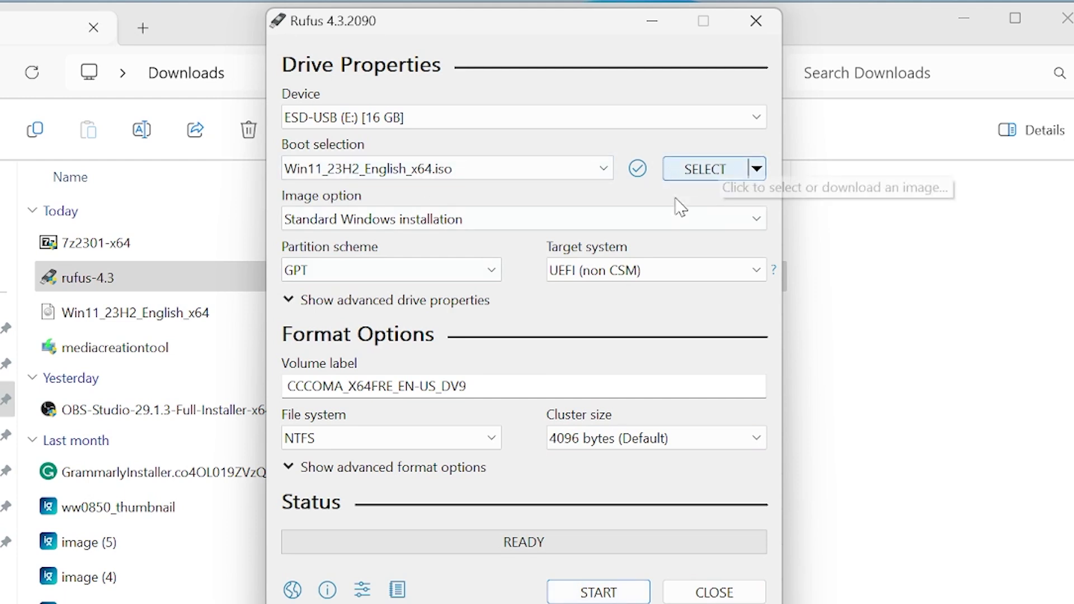
pyautogui.click(481, 119)
pyautogui.click(520, 119)
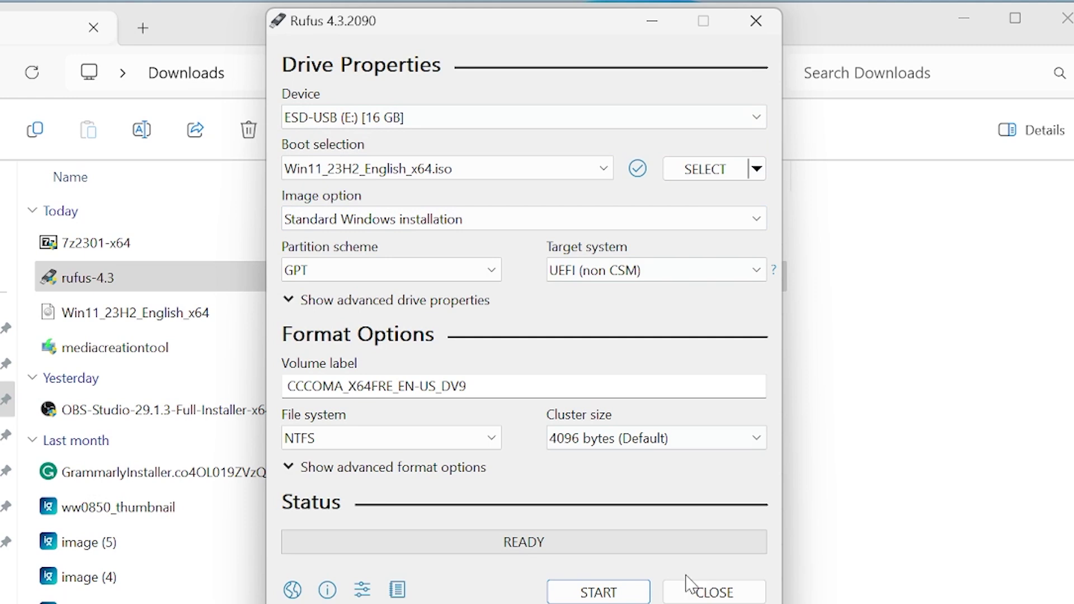